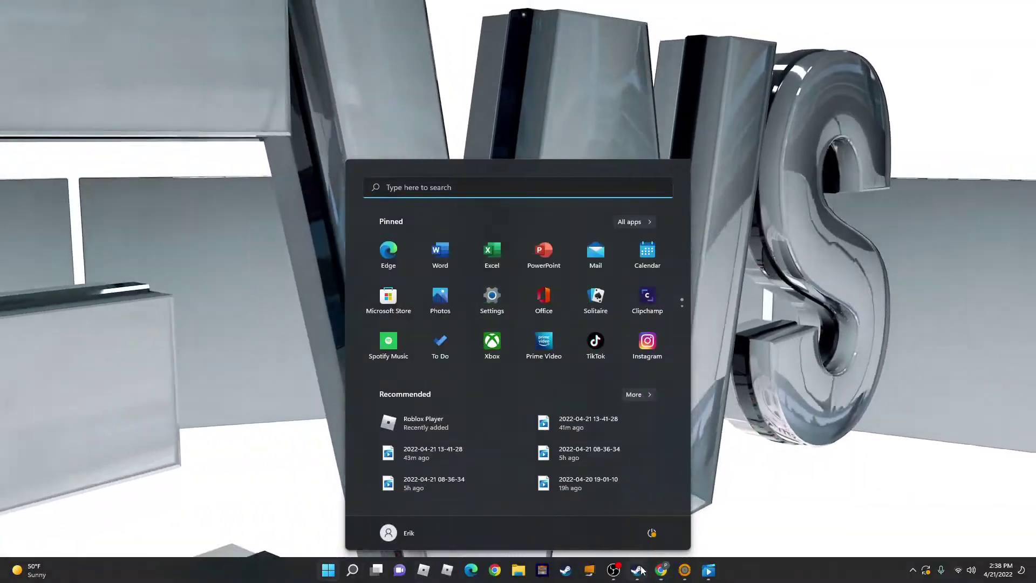
Step: Restore the OBS window and shift it left, down-right, then back up while the intro plays
click(614, 570)
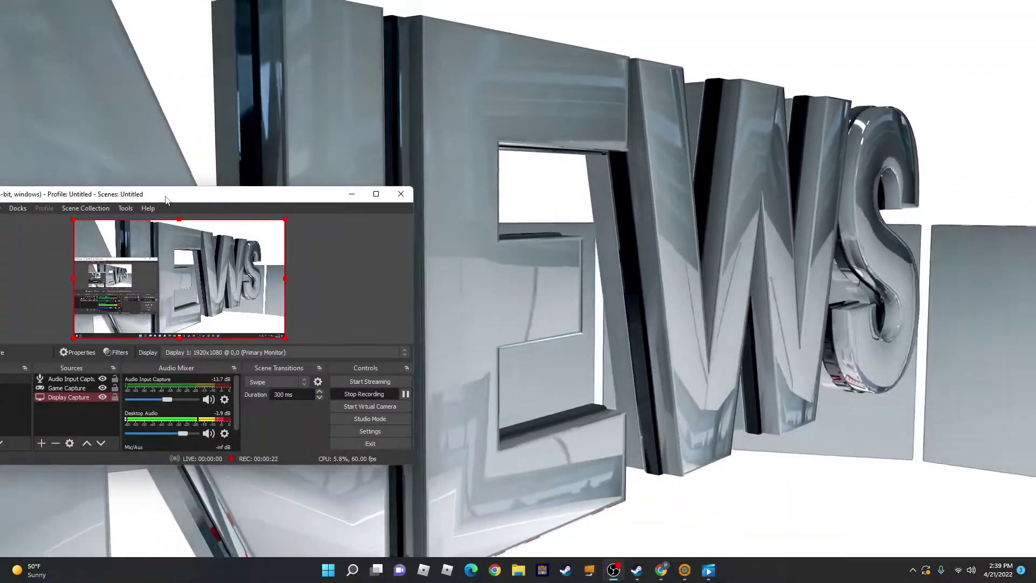
drag(166, 200, 155, 203)
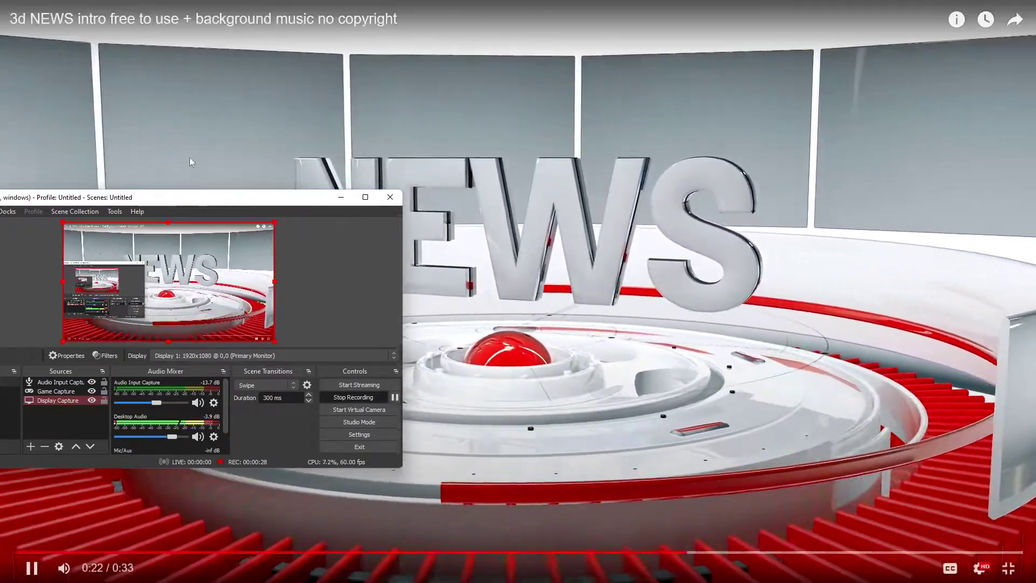
drag(190, 197, 347, 337)
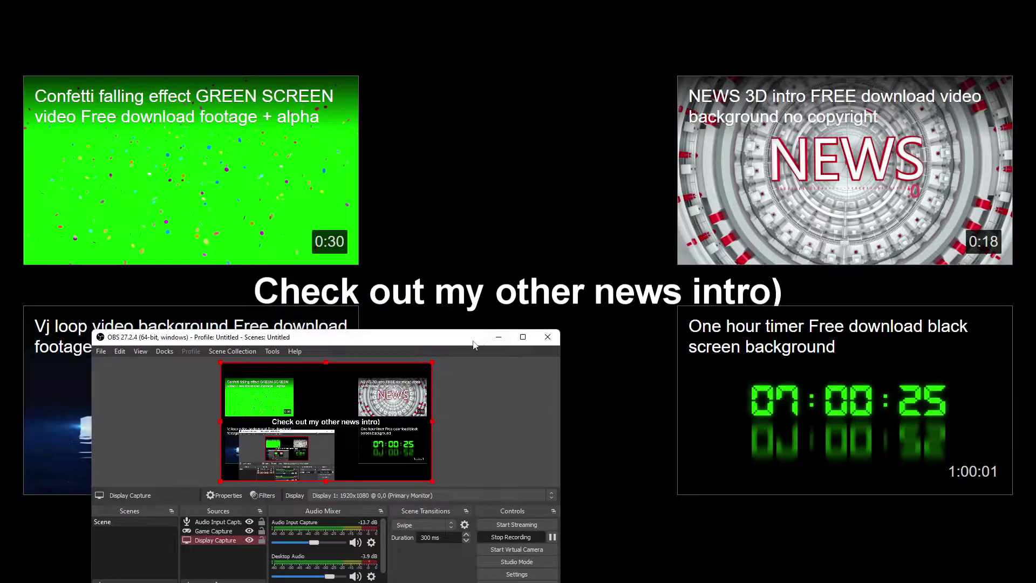
drag(466, 338, 524, 220)
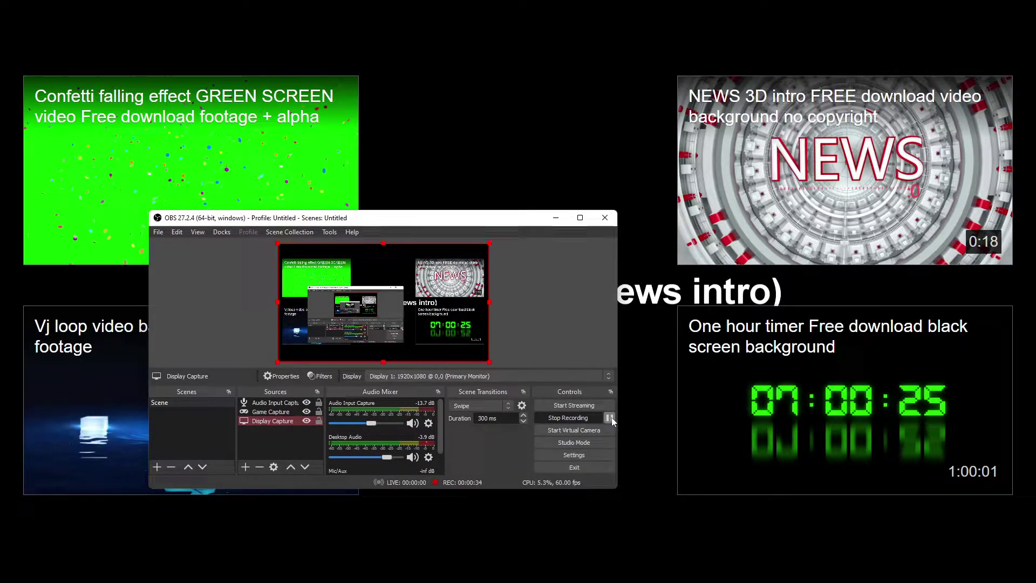
Step: Pause the OBS recording, then resume it over the 'I'm free' YouTube page
click(610, 420)
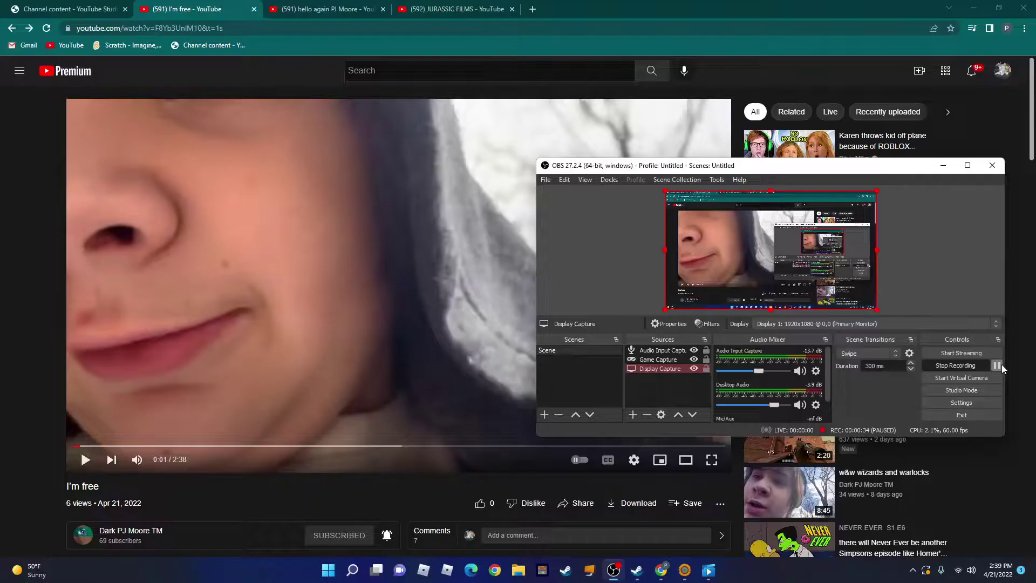
click(1002, 366)
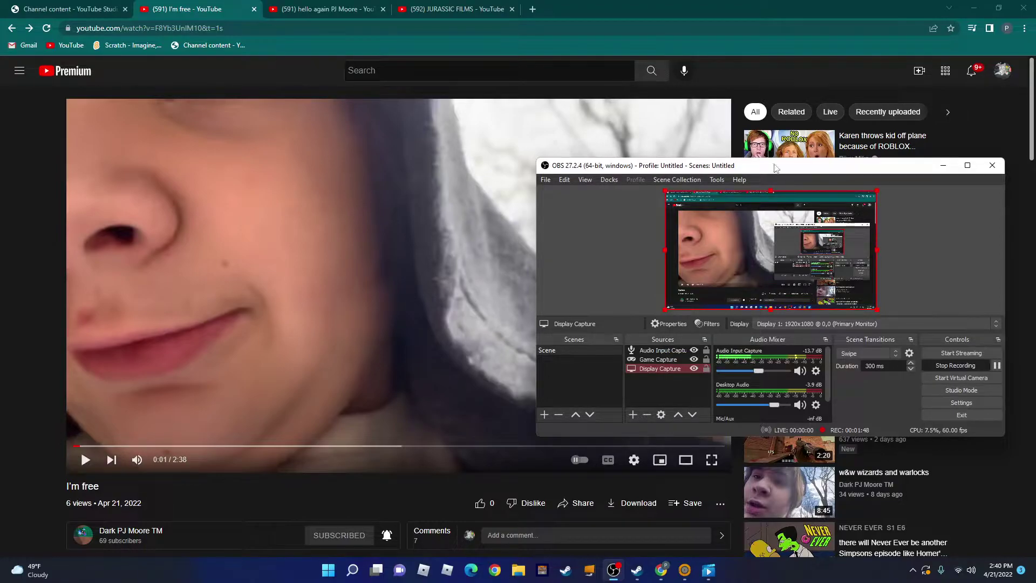
Step: Minimize OBS, rewind the 'I'm free' video to the beginning, and play it
click(943, 165)
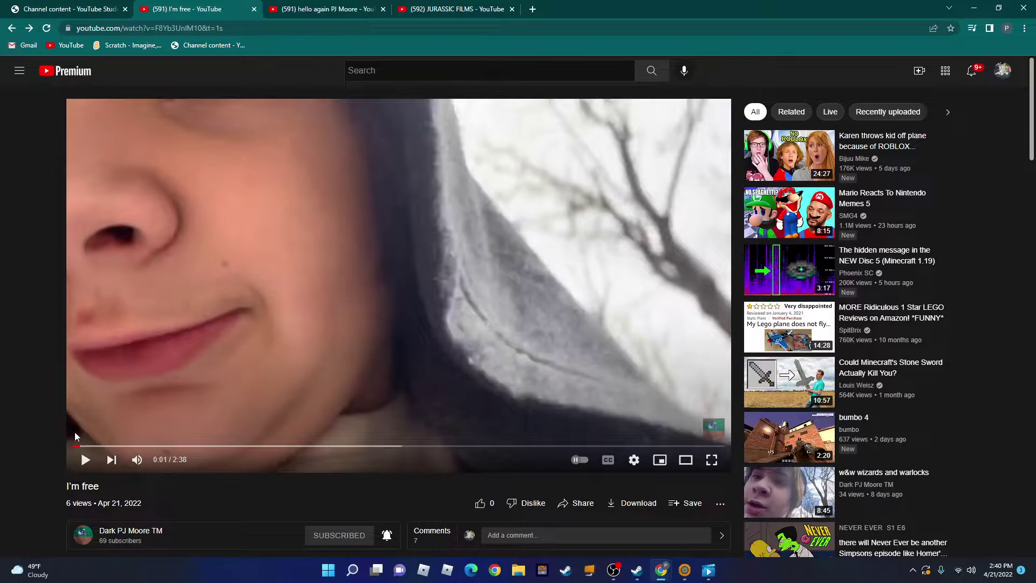
click(72, 445)
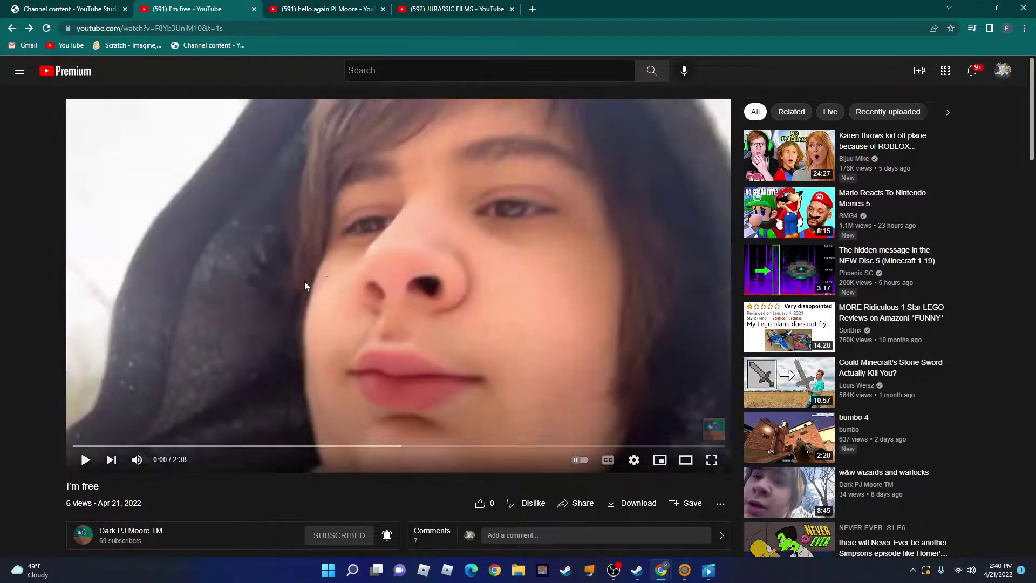
click(351, 260)
scroll(377, 249, down, 3)
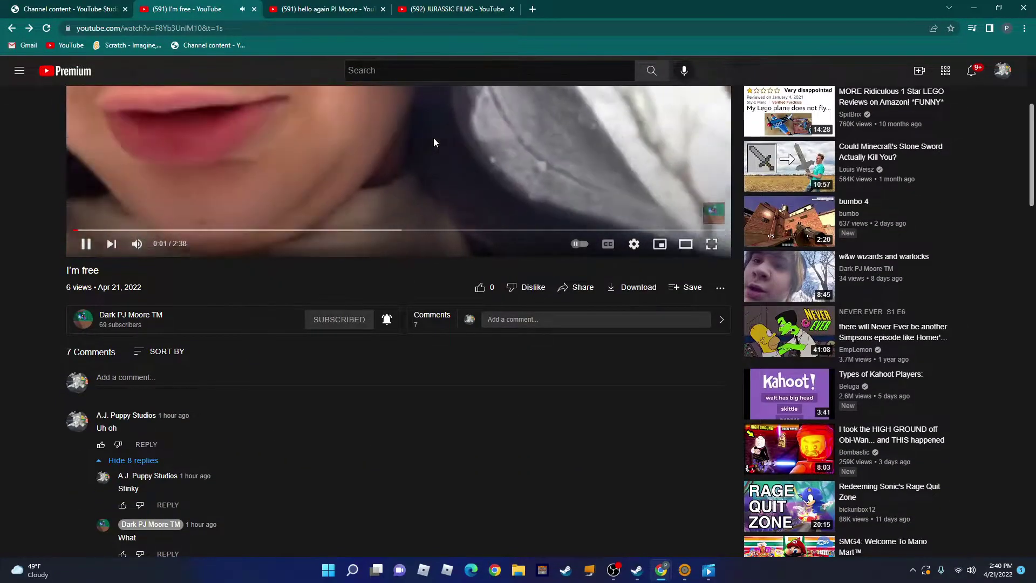
scroll(433, 141, up, 2)
scroll(515, 291, up, 1)
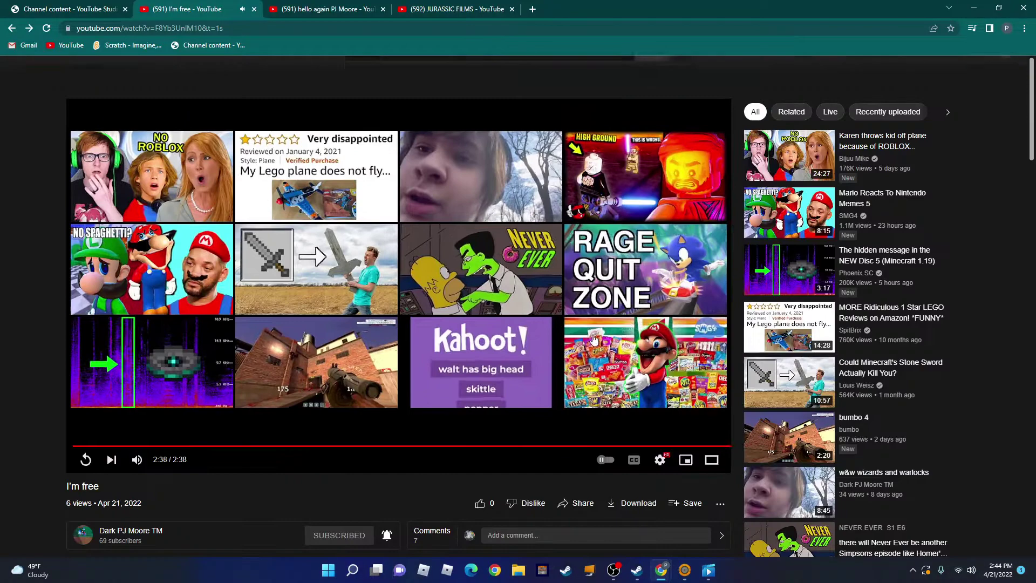
Step: Restore OBS from the taskbar and move its window up and to the left
click(614, 570)
drag(906, 177, 705, 144)
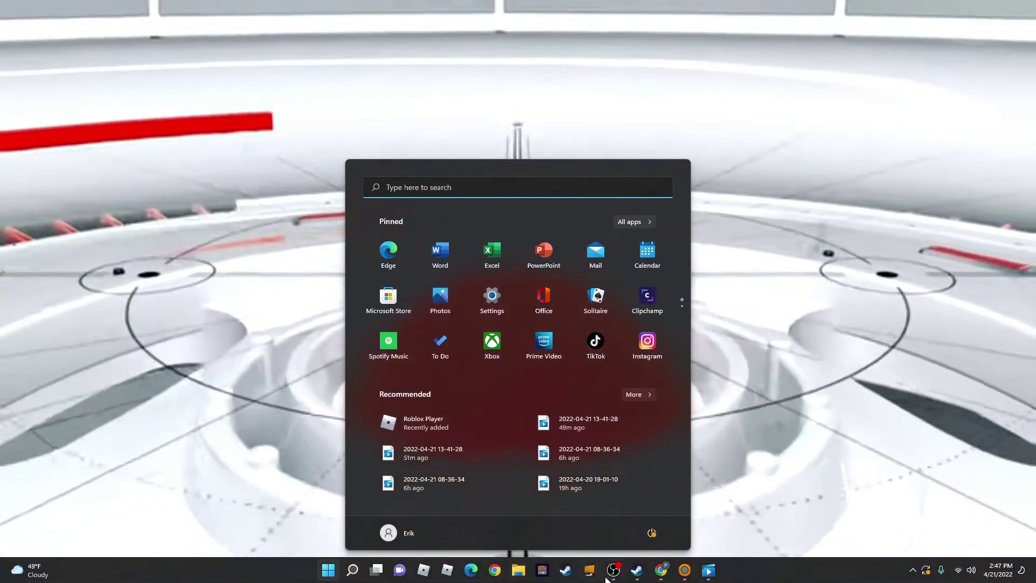
Step: Dismiss the Start menu, bring OBS forward, and move its window lower, off the intro video
click(613, 570)
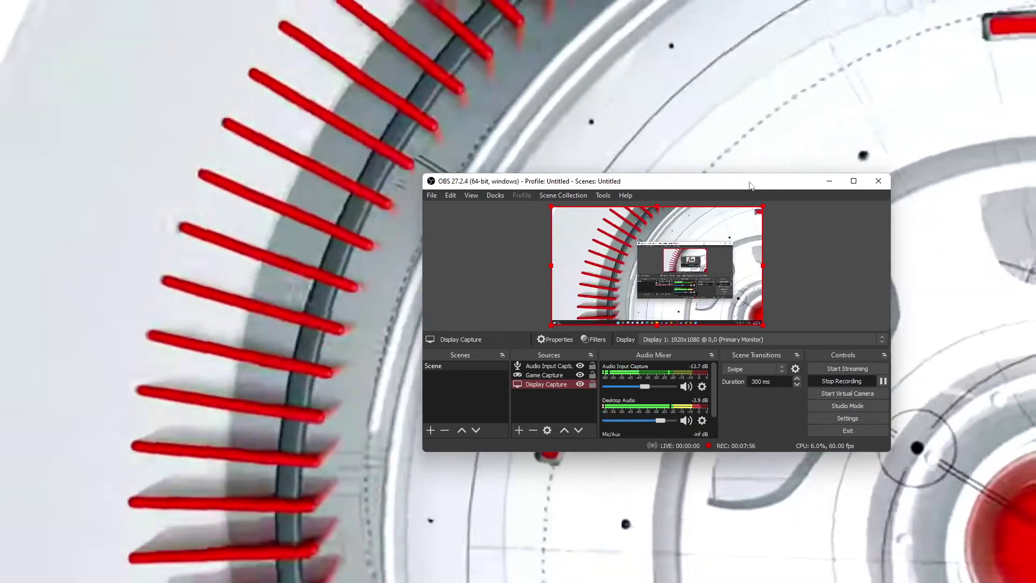
mouse_move(751, 180)
mouse_down()
mouse_move(653, 354)
mouse_move(656, 309)
mouse_move(660, 409)
mouse_move(593, 426)
mouse_up()
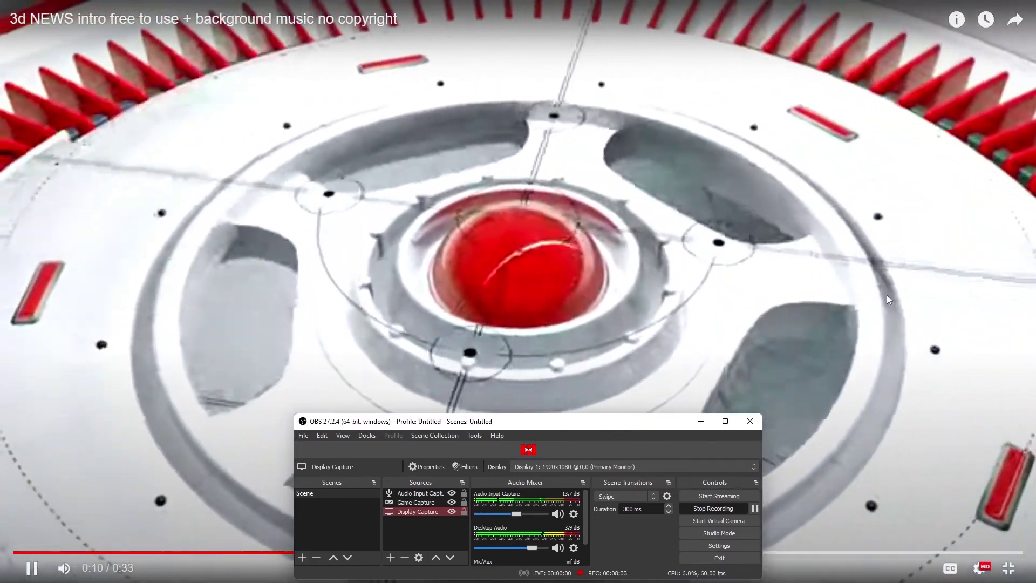